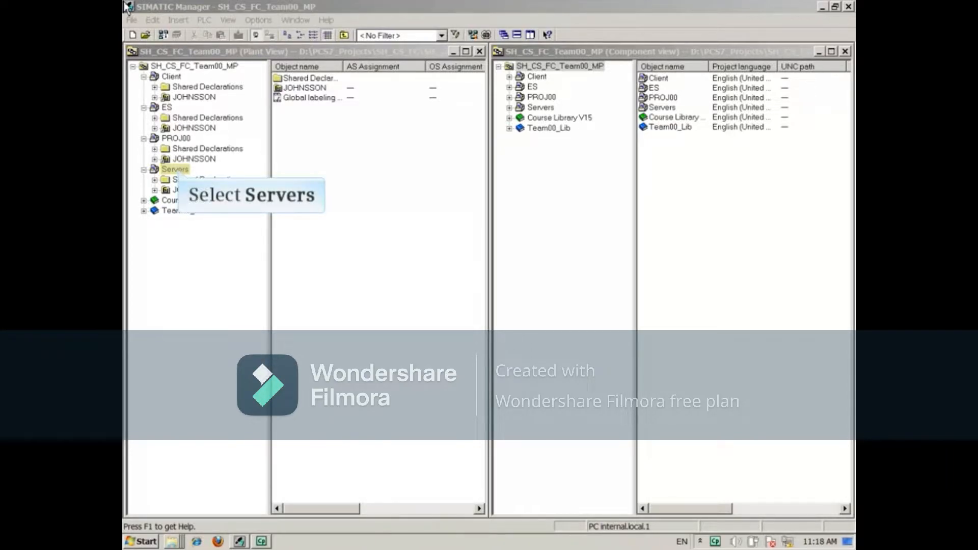
Step: Reach the Customize Plant Hierarchy settings of the Servers project via its context menu
right_click(176, 169)
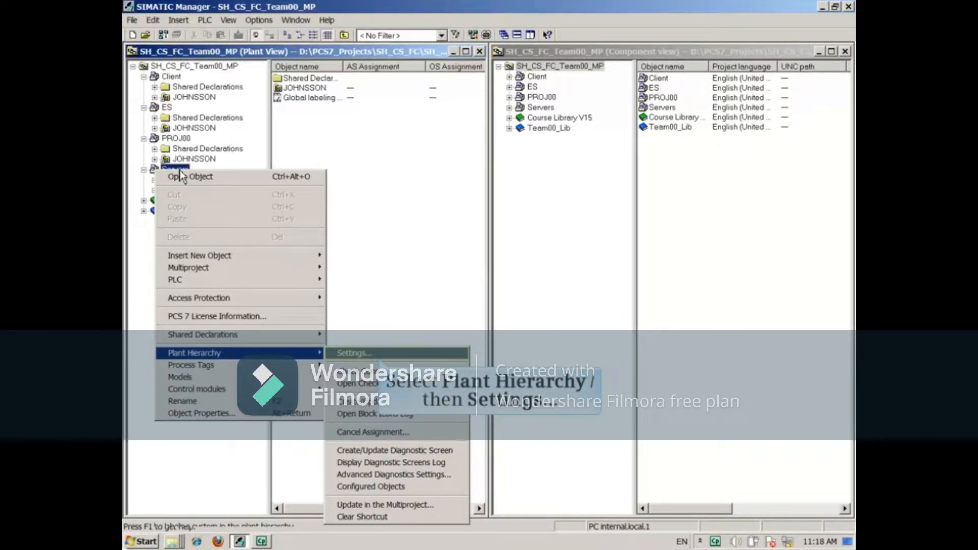
left_click(362, 354)
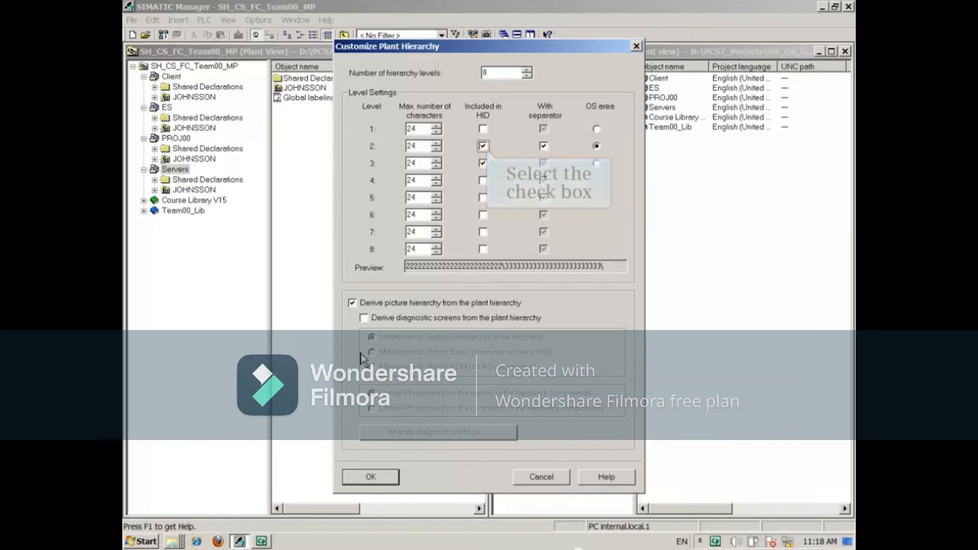
Step: Confirm the hierarchy settings with level 2 included in the HID
left_click(371, 477)
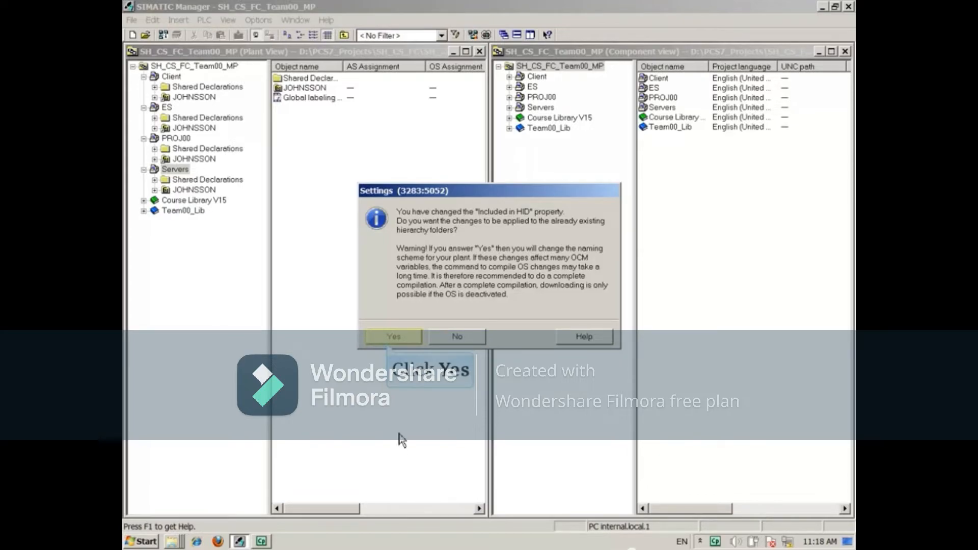
Step: Answer Yes so the HID change applies to Servers' existing hierarchy folders
left_click(405, 339)
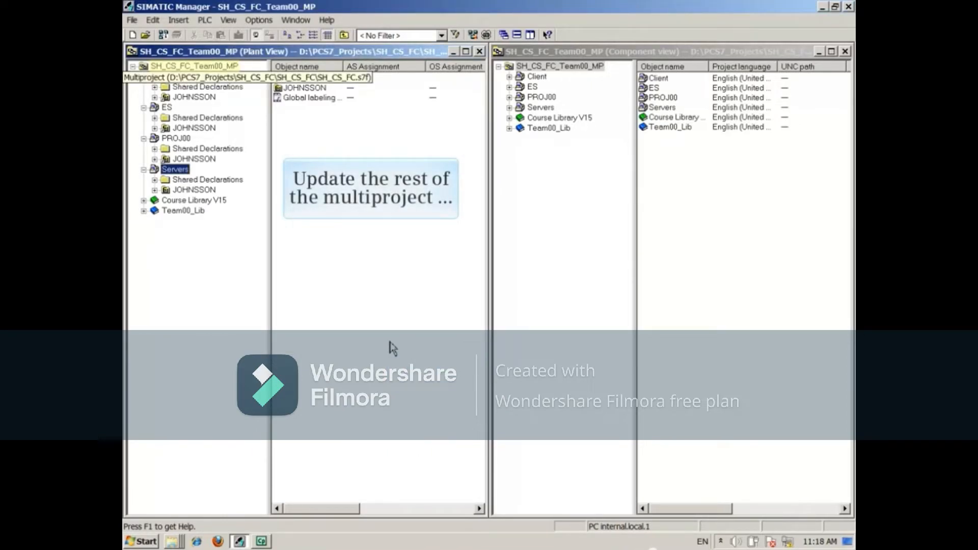
Step: Reach the multiproject's plant hierarchy settings, choosing Servers as the template project
right_click(143, 70)
mouse_move(182, 201)
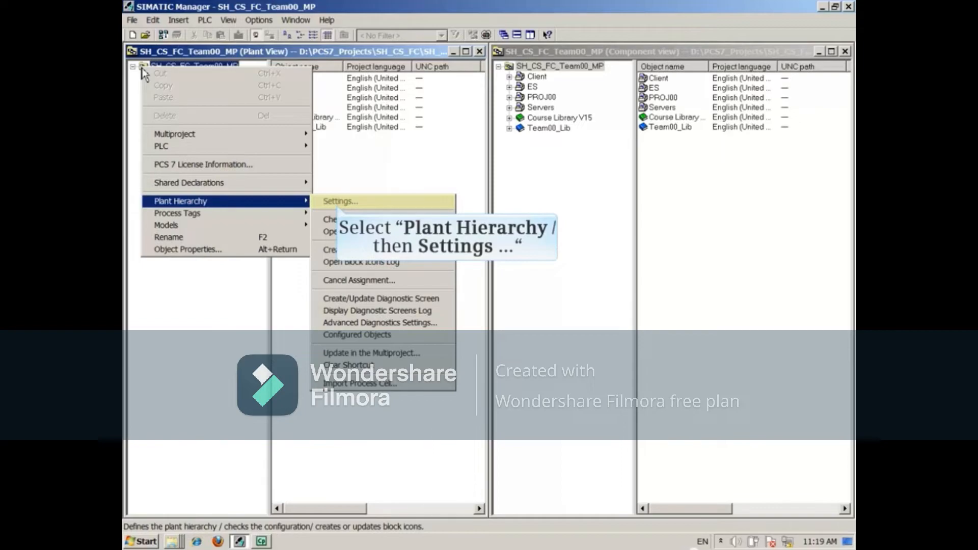
left_click(334, 201)
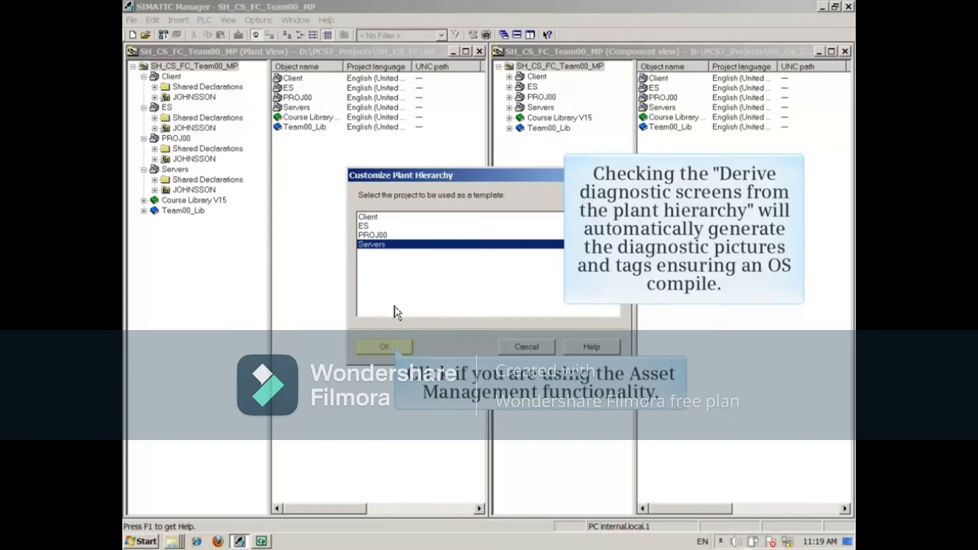
left_click(384, 347)
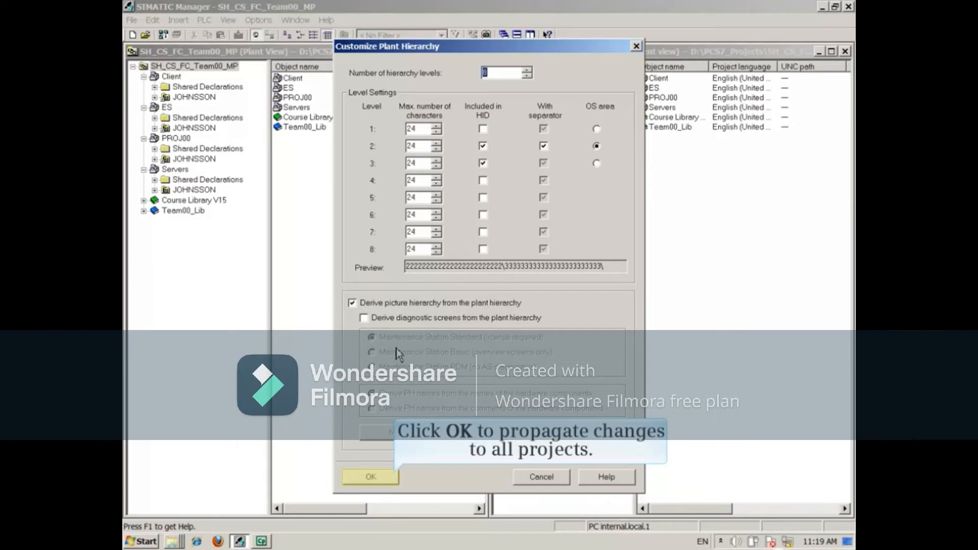
Step: Accept the settings for all projects and apply the HID change to existing folders
left_click(373, 479)
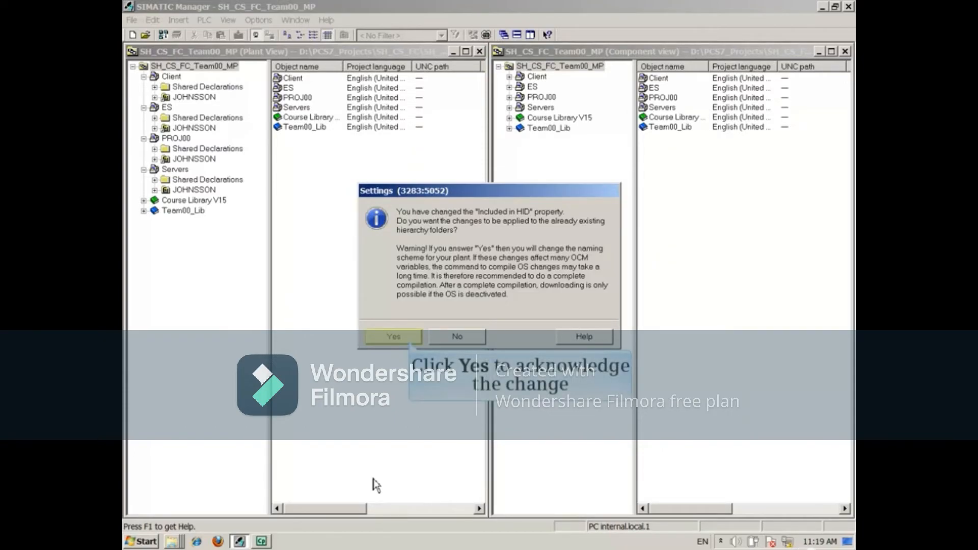
left_click(397, 339)
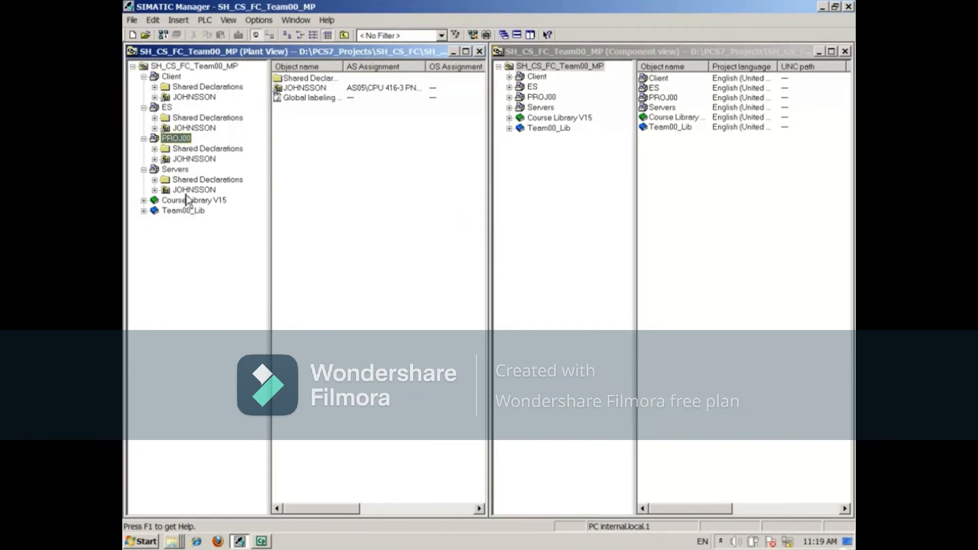
right_click(180, 140)
mouse_move(221, 322)
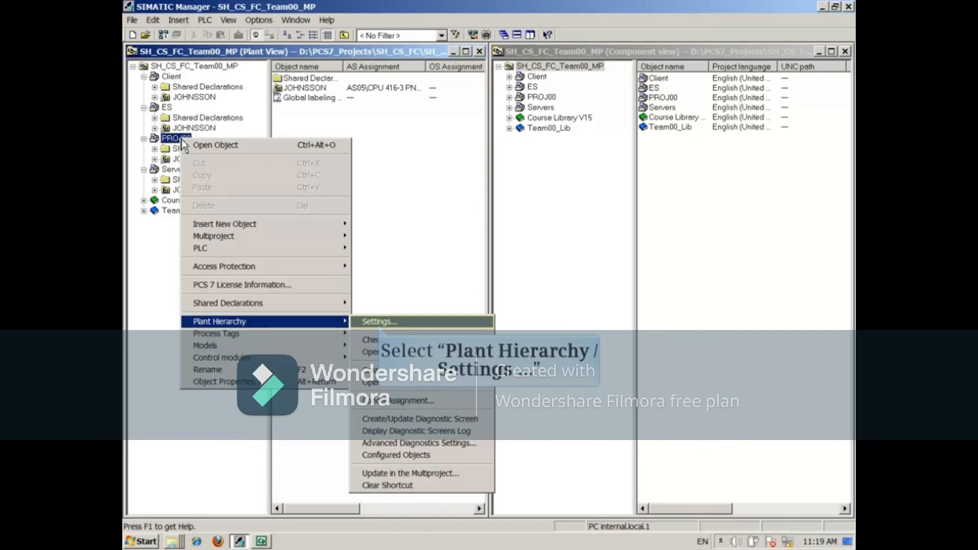
left_click(371, 322)
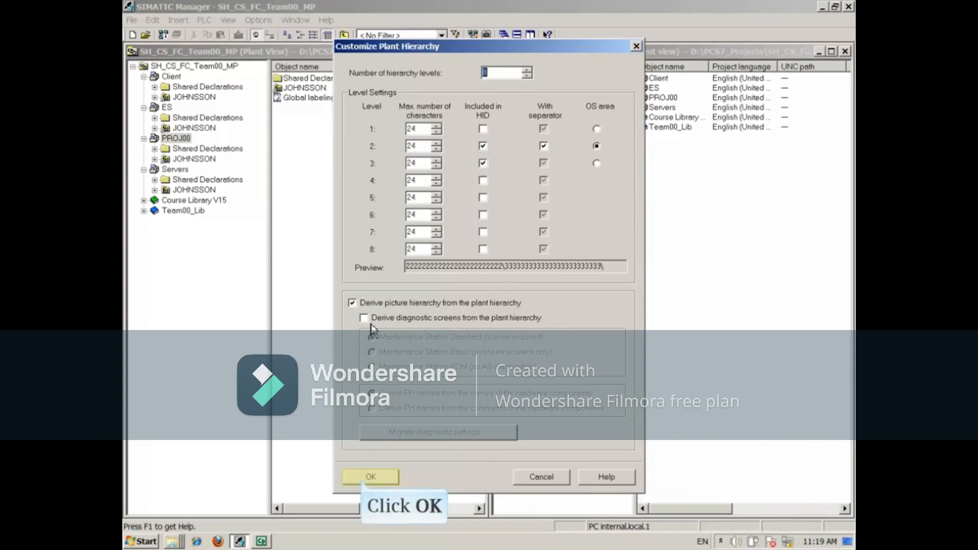
left_click(387, 483)
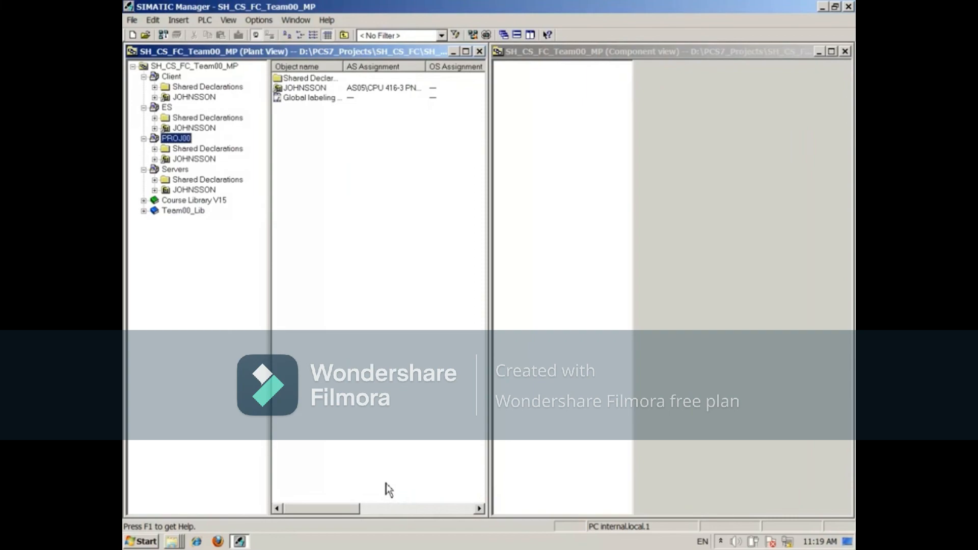